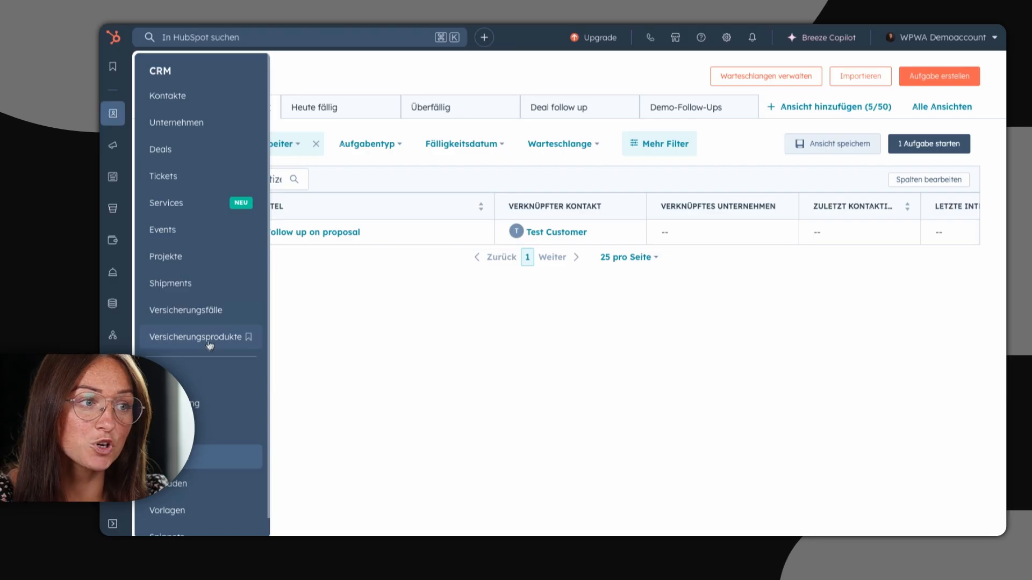
Step: Start a new list of contacts (Kontakte) from the Listen area and continue to its filter setup without an AI prompt
click(198, 380)
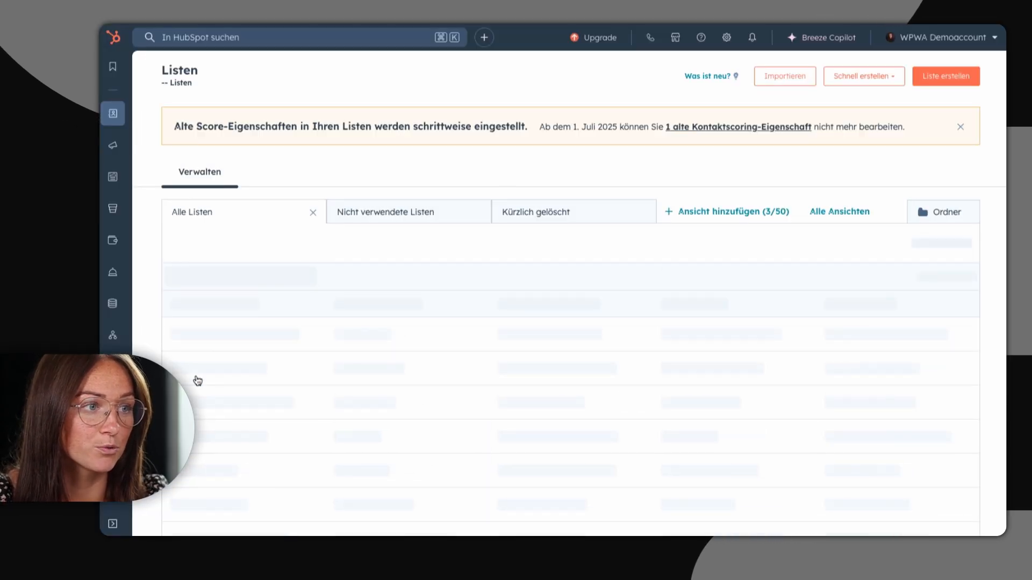
click(938, 82)
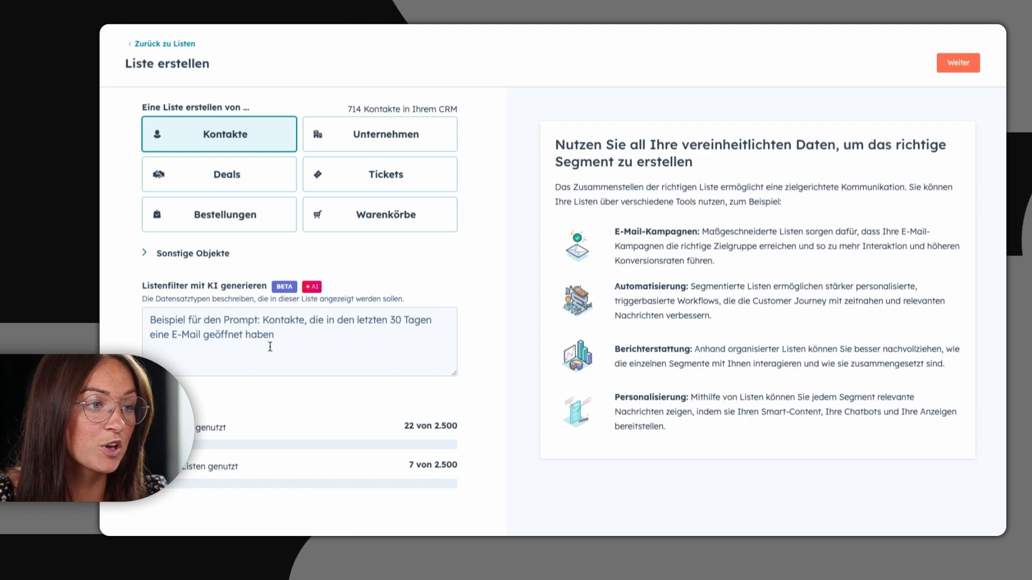
click(288, 340)
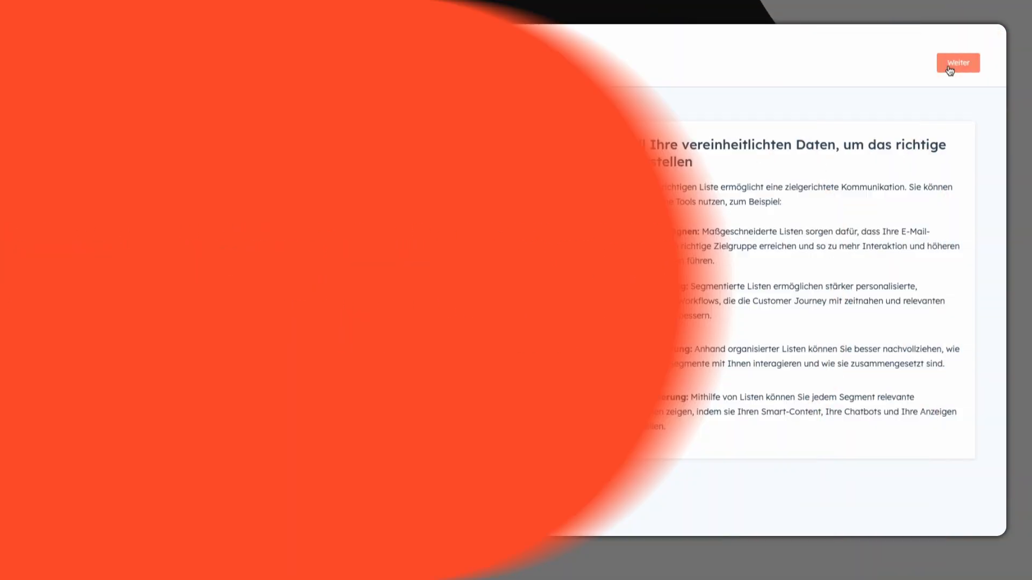
click(947, 67)
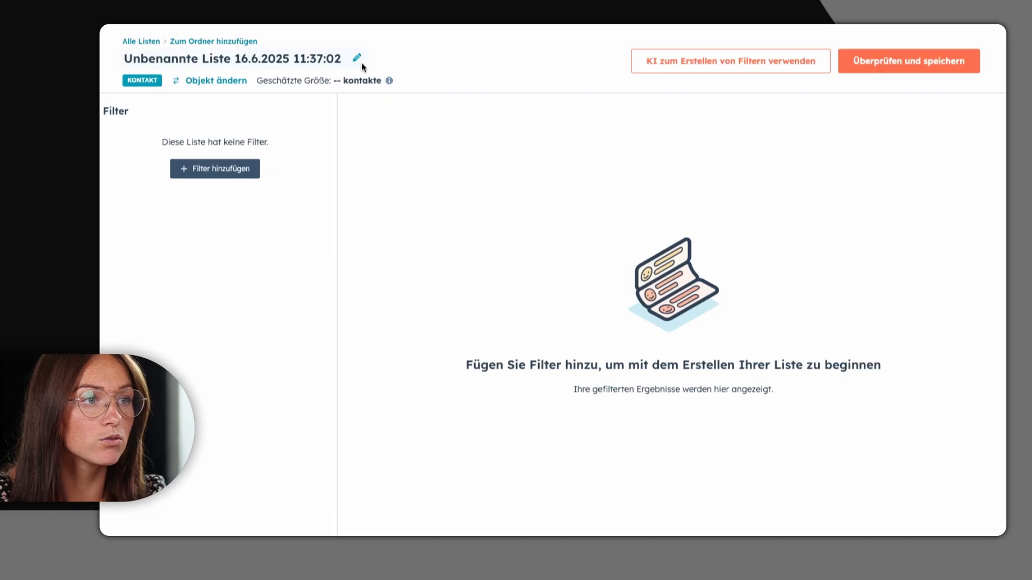
Step: Rename the untitled list as Newsletter
click(357, 61)
text(Newsletter)
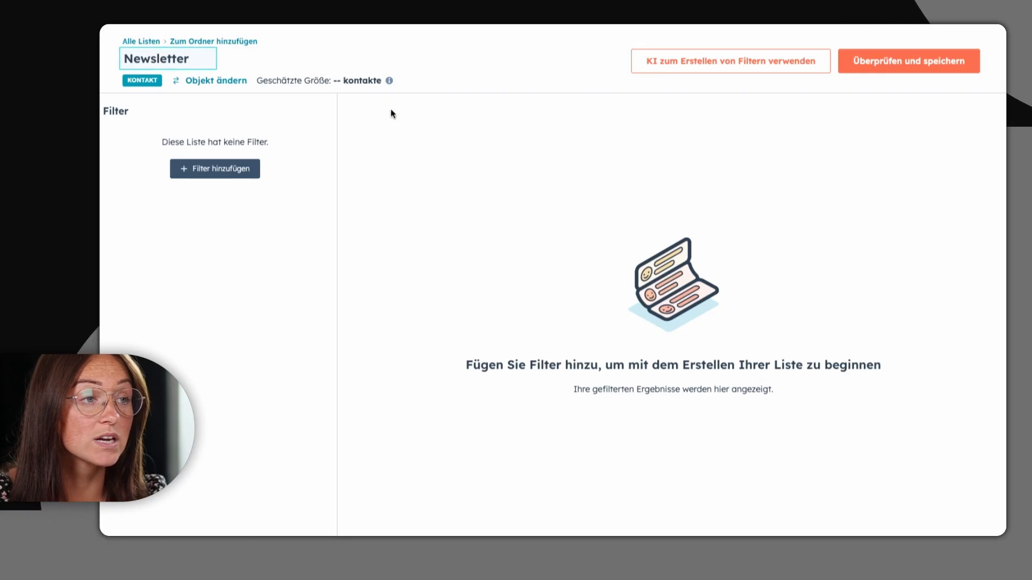
key(Return)
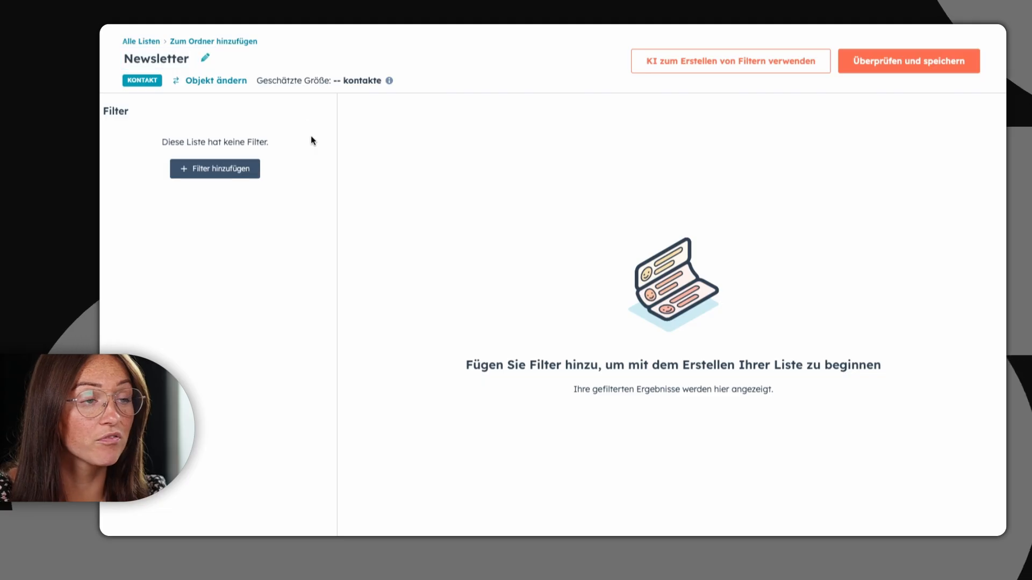
Step: Add a first filter to the list, with Kontakt (aktuelles Objekt) as the object to filter by
click(226, 168)
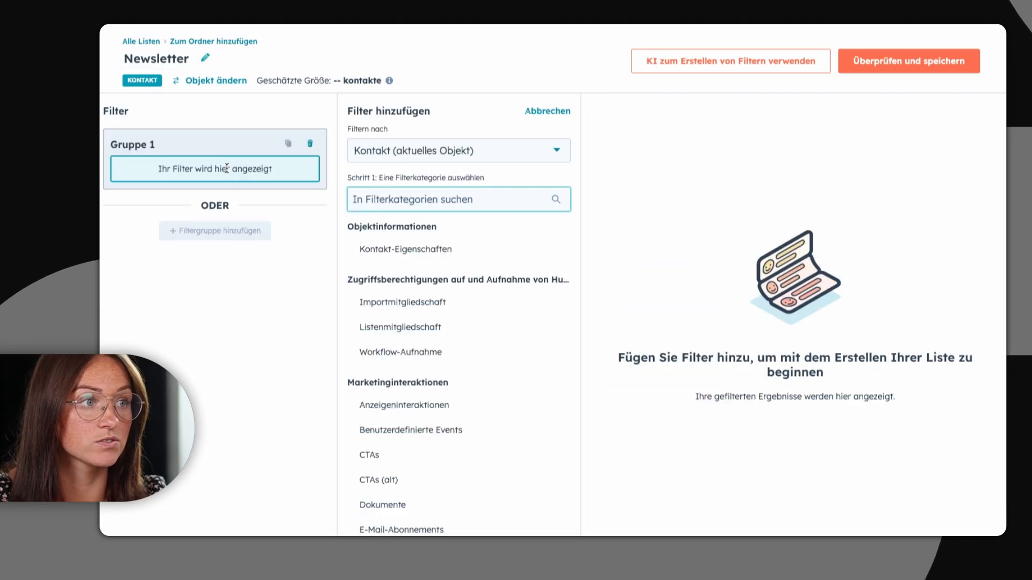
click(420, 155)
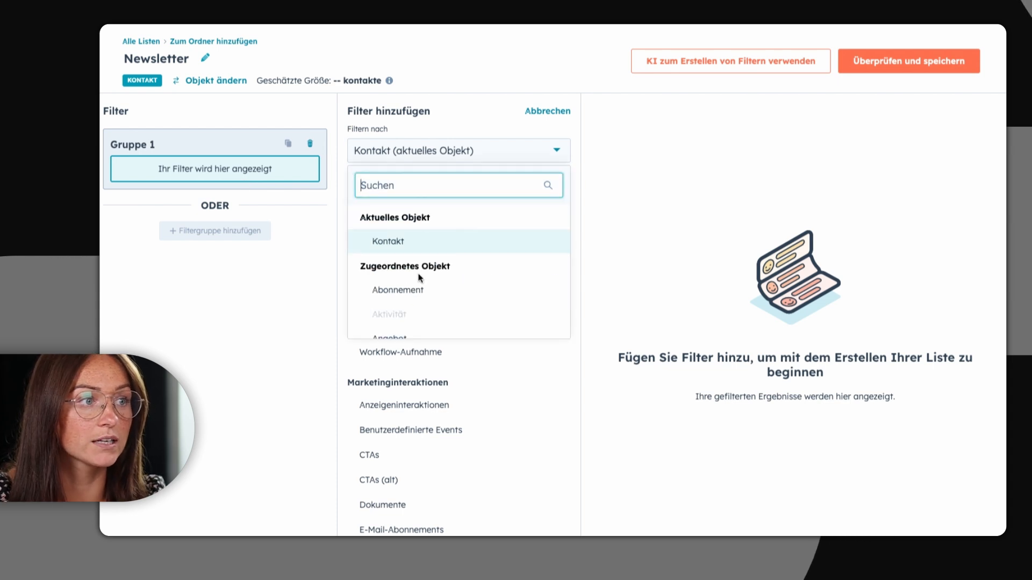
scroll(420, 278, down, 3)
scroll(420, 279, up, 3)
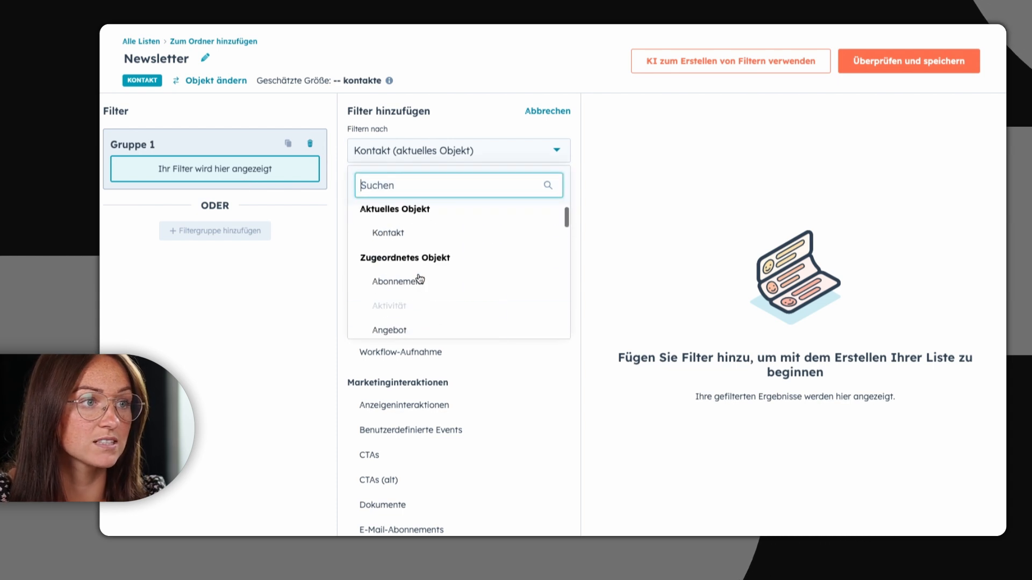
scroll(420, 277, up, 1)
click(403, 239)
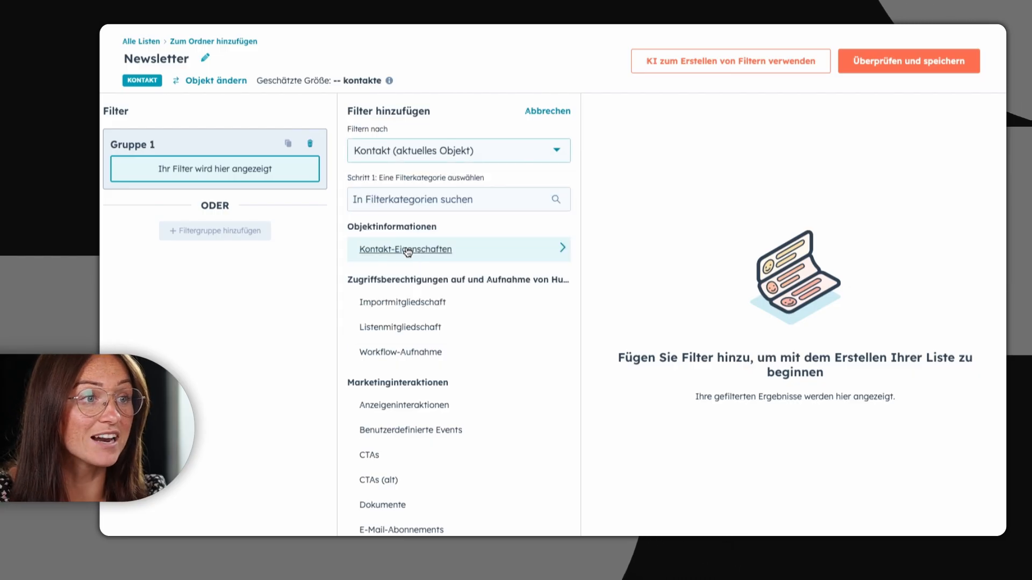
Step: Find the contact property Lifecycle-Phase and filter for contacts whose phase is any of Lead
click(480, 251)
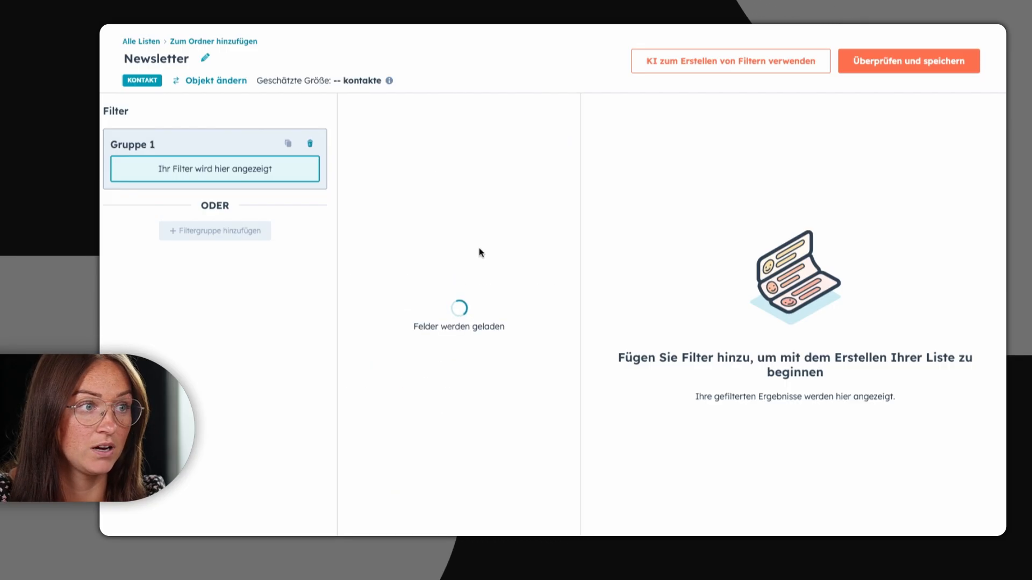
click(426, 222)
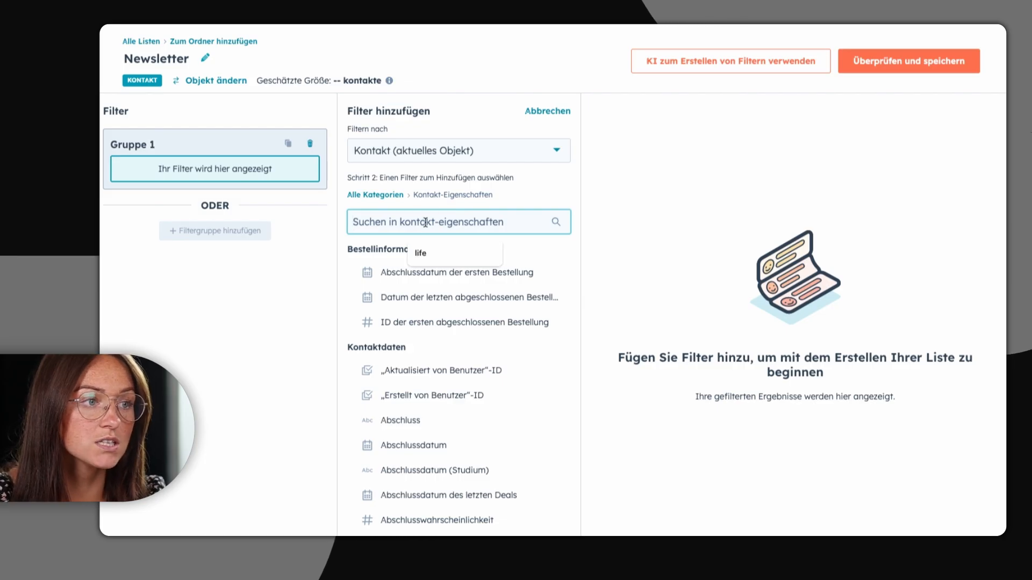
text(life)
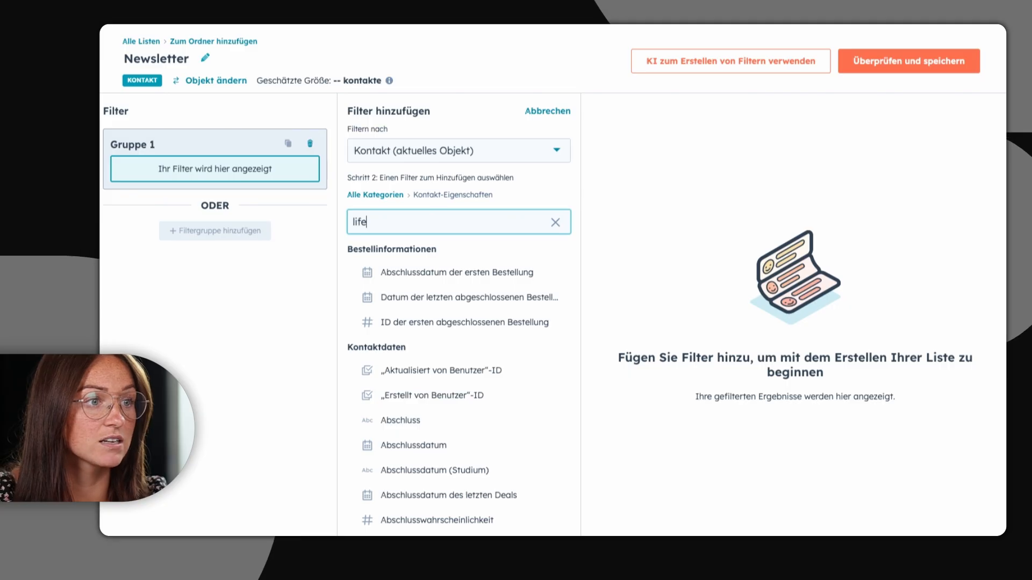
click(408, 272)
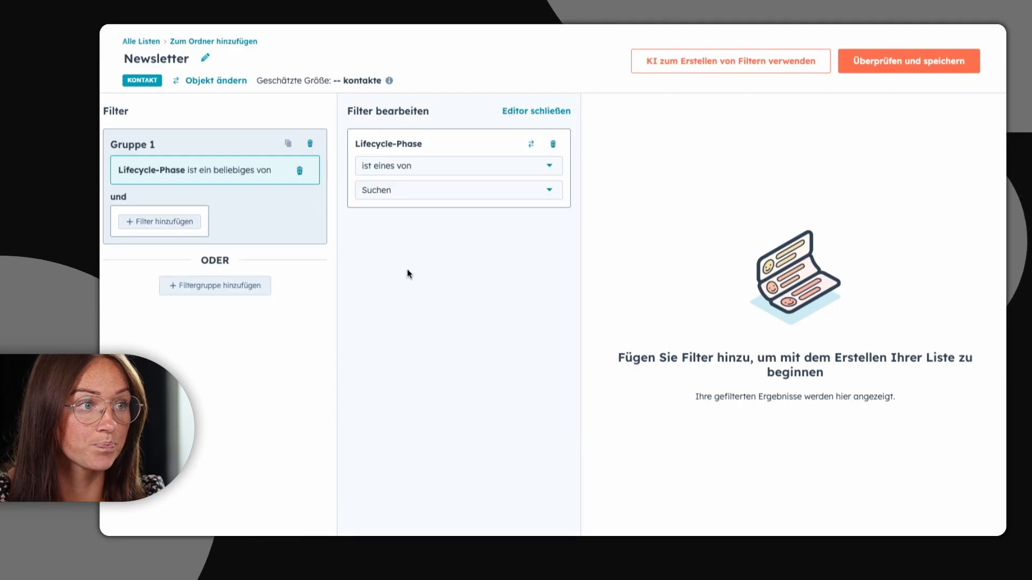
click(391, 192)
click(373, 273)
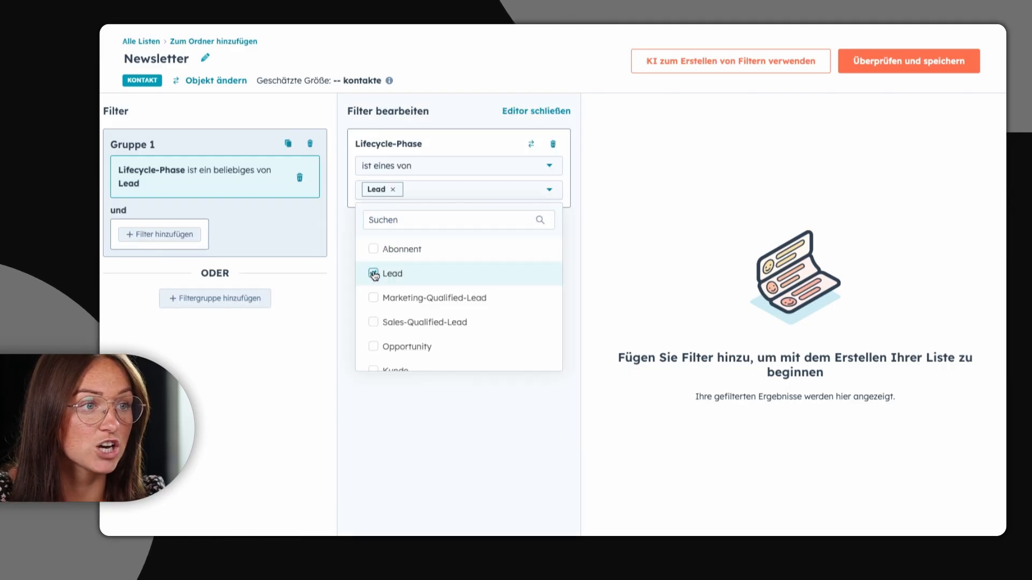
click(288, 224)
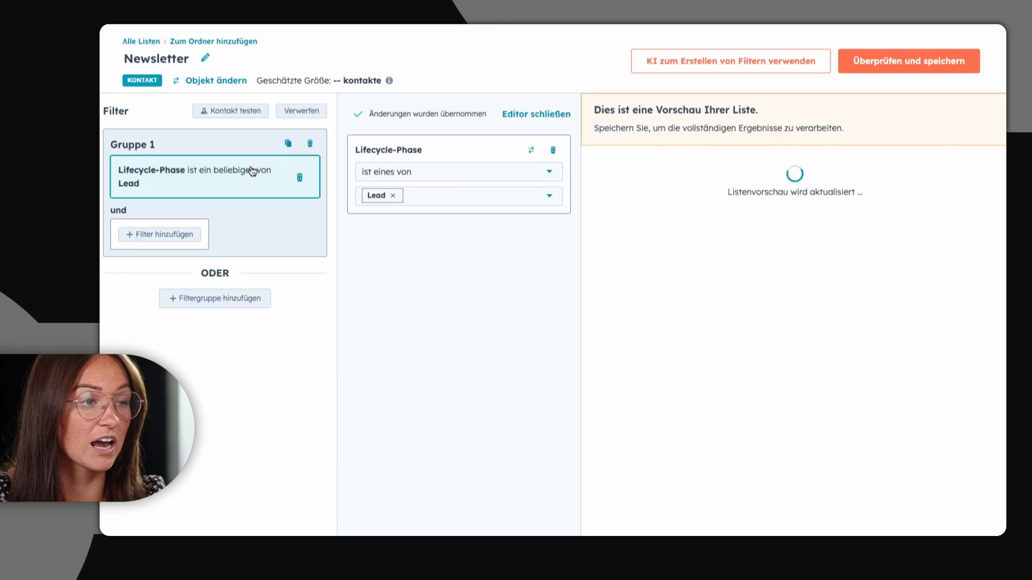
Step: Test the Lifecycle-Phase filter against a sample contact and end the test
click(227, 111)
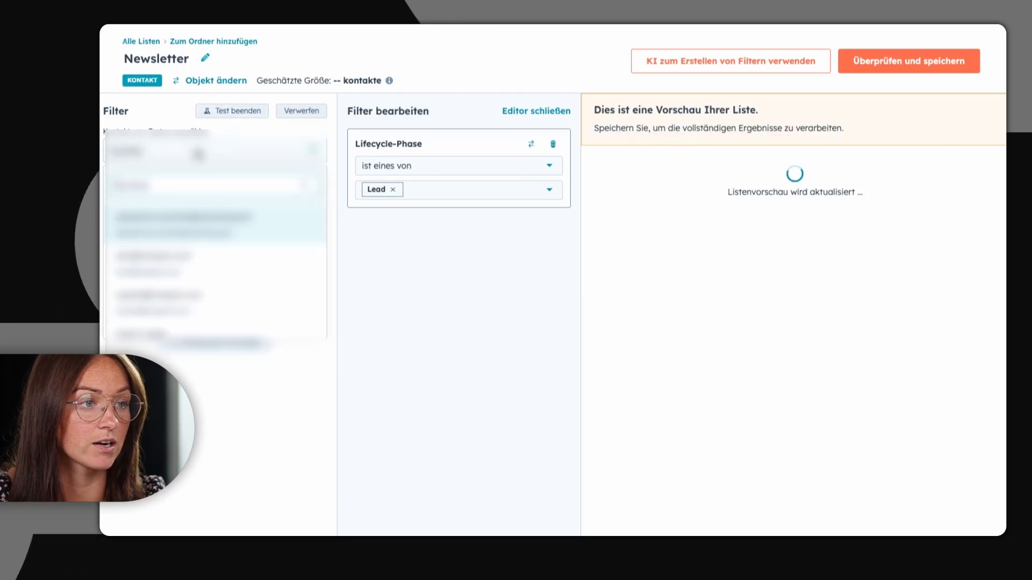
click(178, 226)
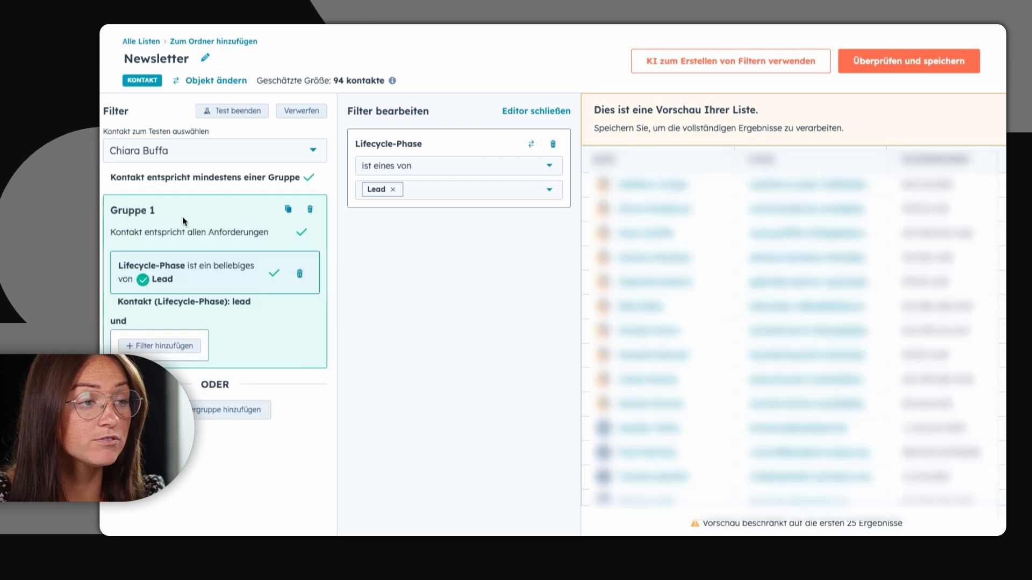
click(235, 111)
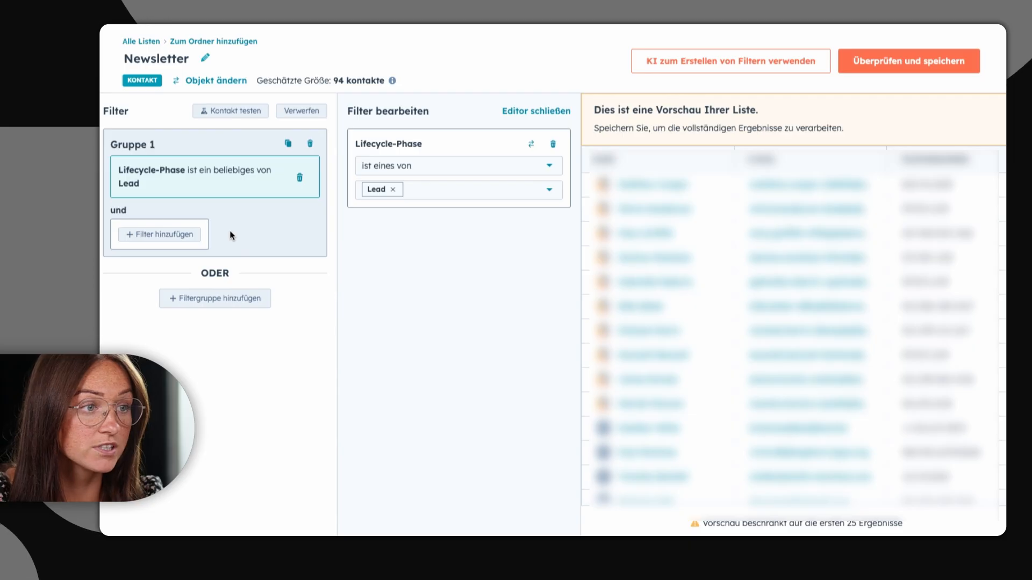
Step: Add an AND filter in Gruppe 1 on associated deals whose Deal-Phase is any of Qualified To Buy (Demo Sales Pipeline)
click(191, 235)
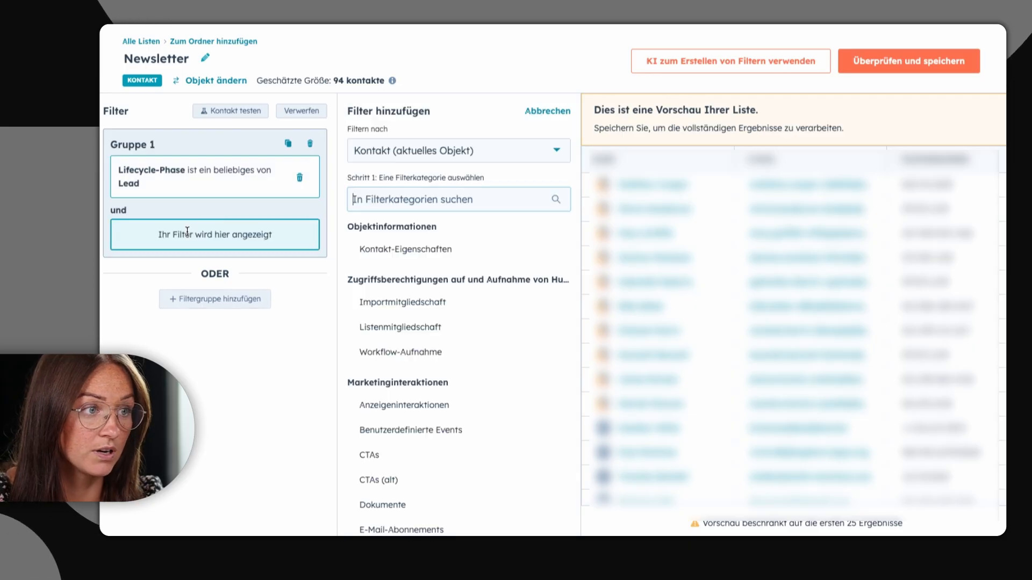
click(440, 156)
text(deal)
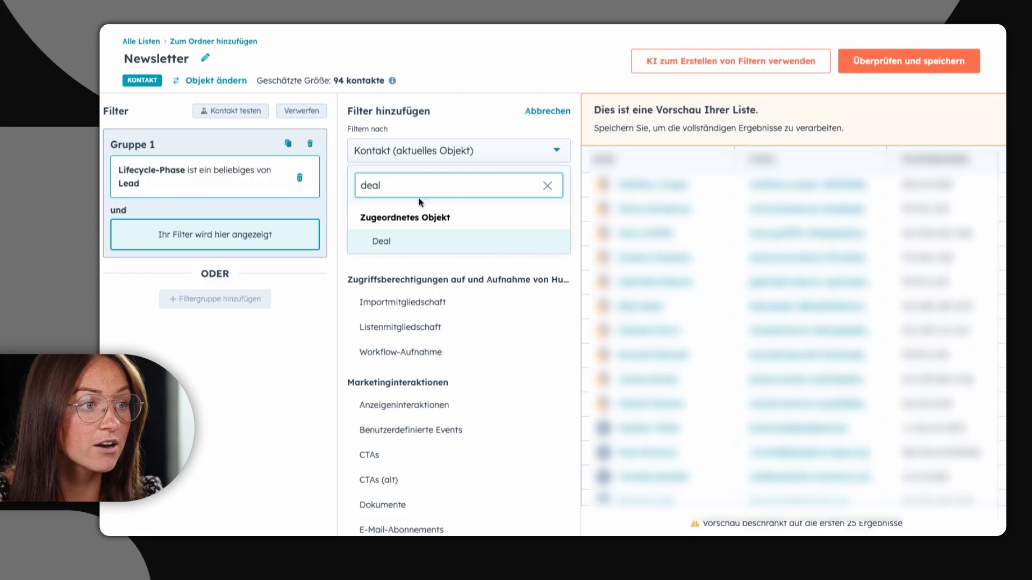
click(382, 241)
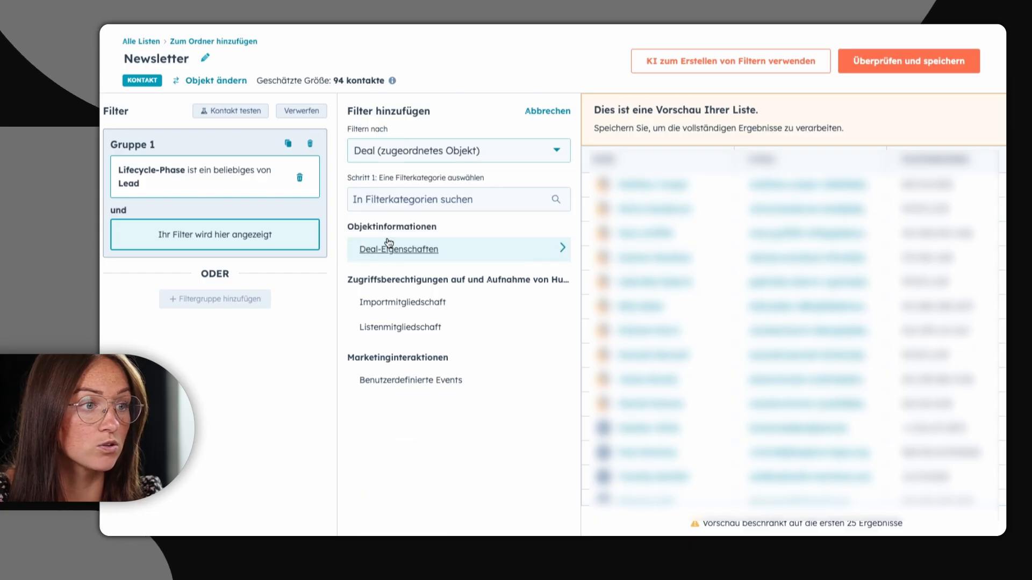
click(405, 249)
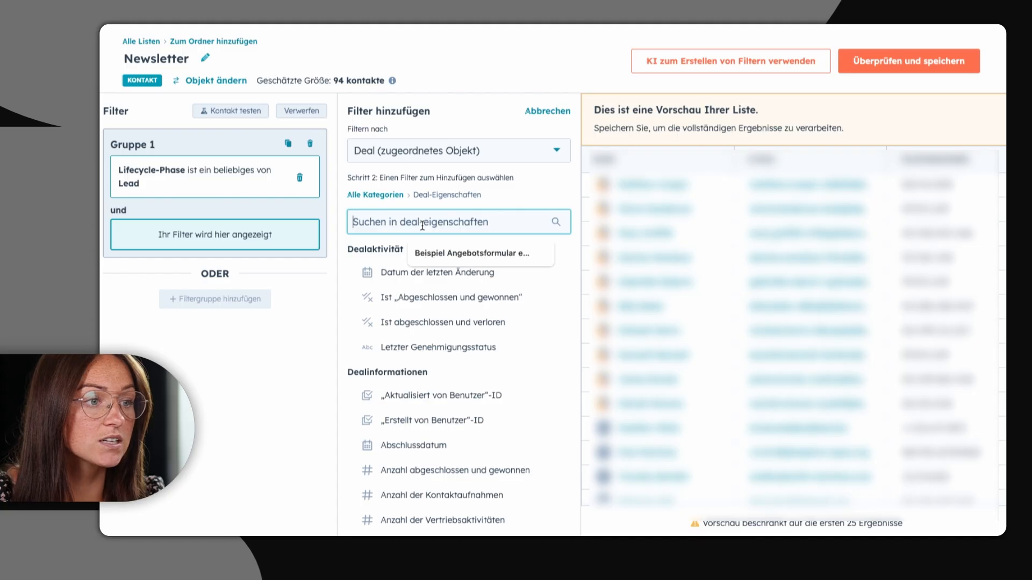
text(deal)
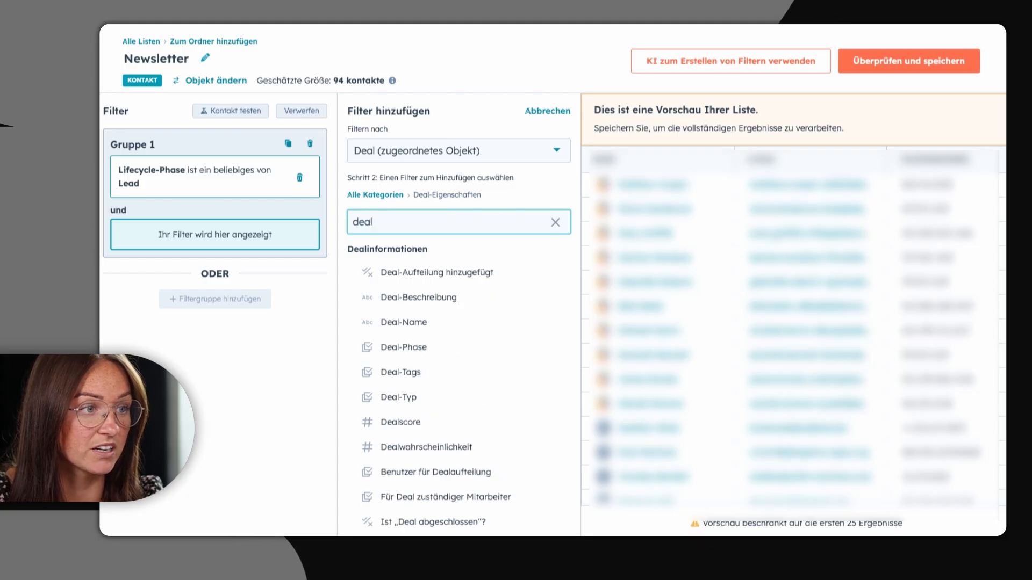
click(428, 349)
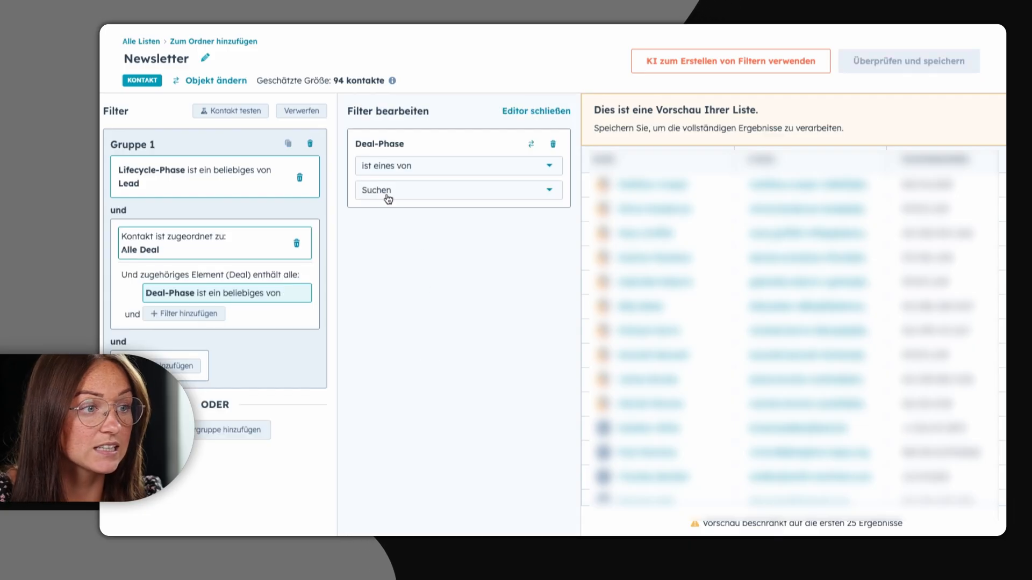
click(388, 194)
click(373, 273)
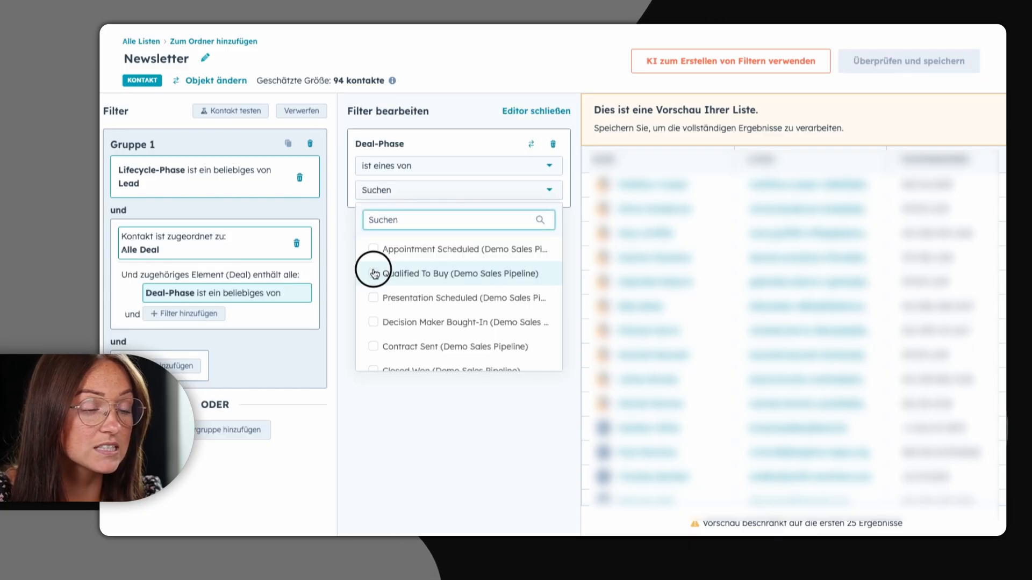
click(405, 425)
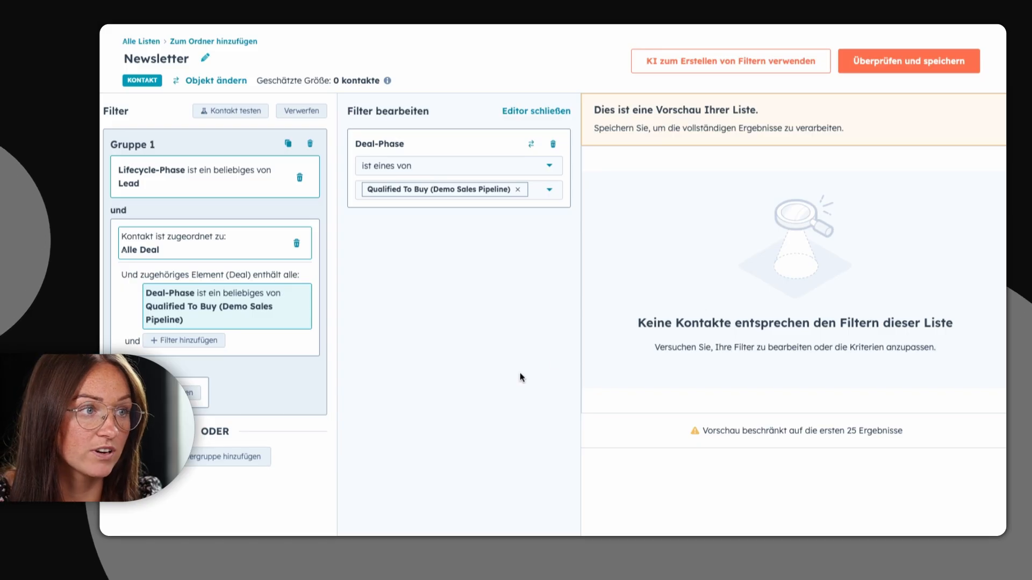
Step: Open the review-and-save settings, set the processing type to Statisch and look at the marketing campaigns on offer without choosing one
click(917, 69)
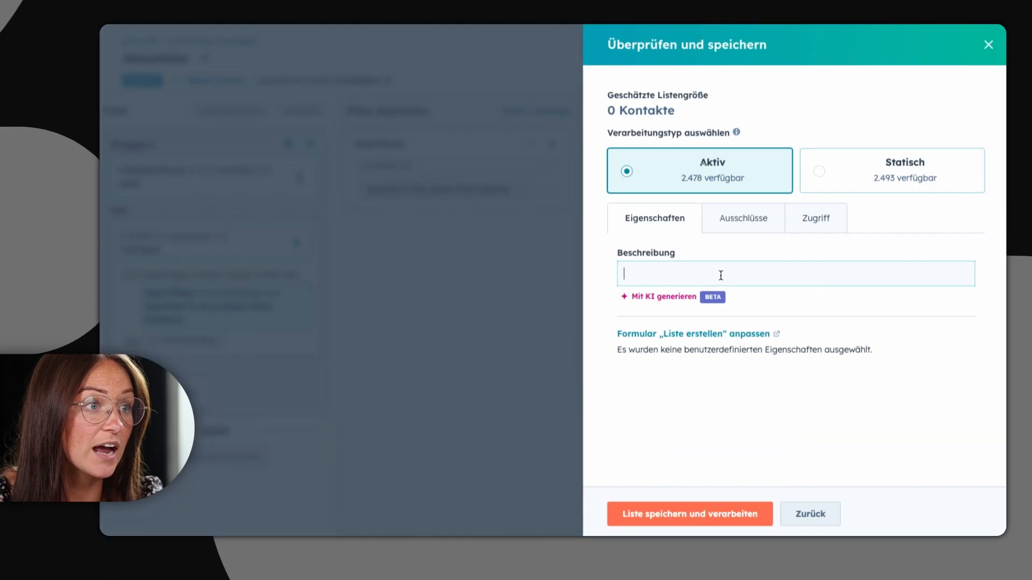
click(819, 172)
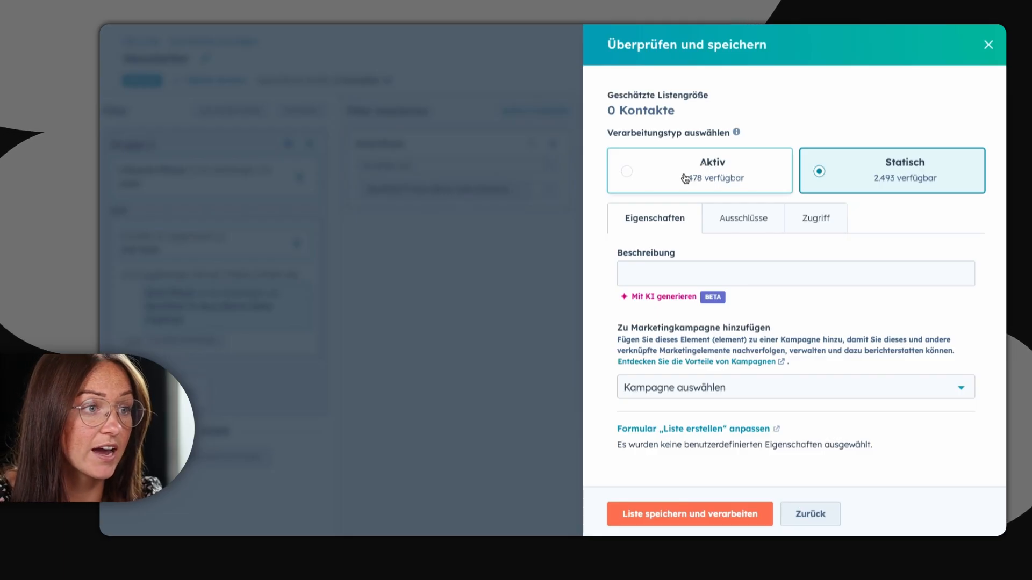
click(677, 388)
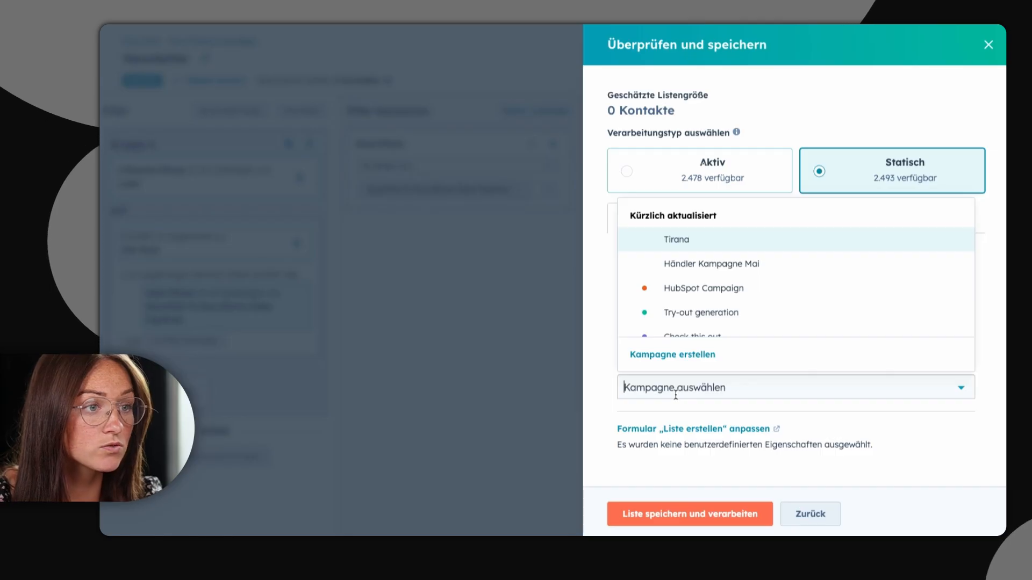
click(602, 370)
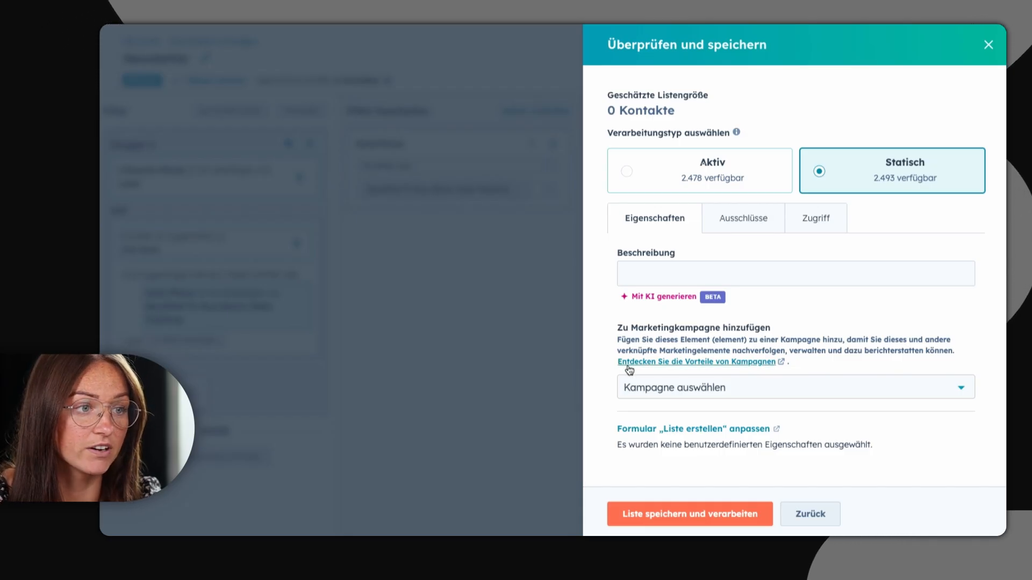
Step: Review the exclusion and access settings, and save and process the static list
click(748, 218)
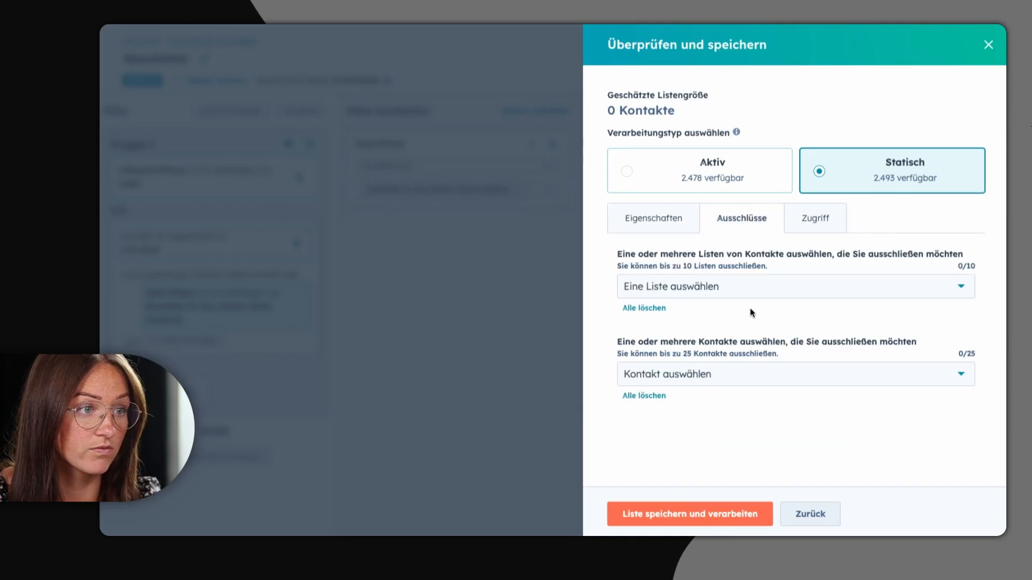
click(824, 216)
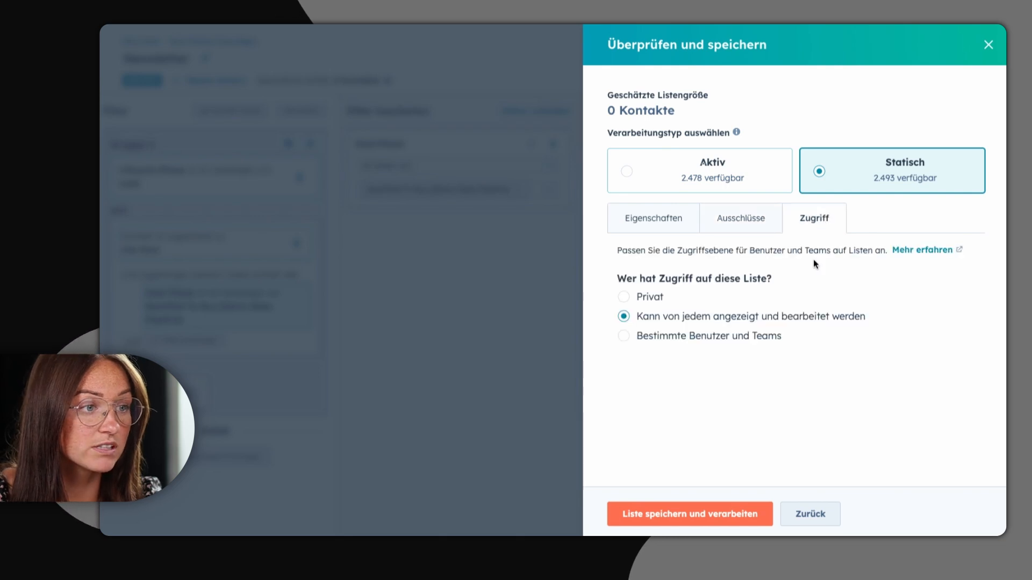
click(681, 515)
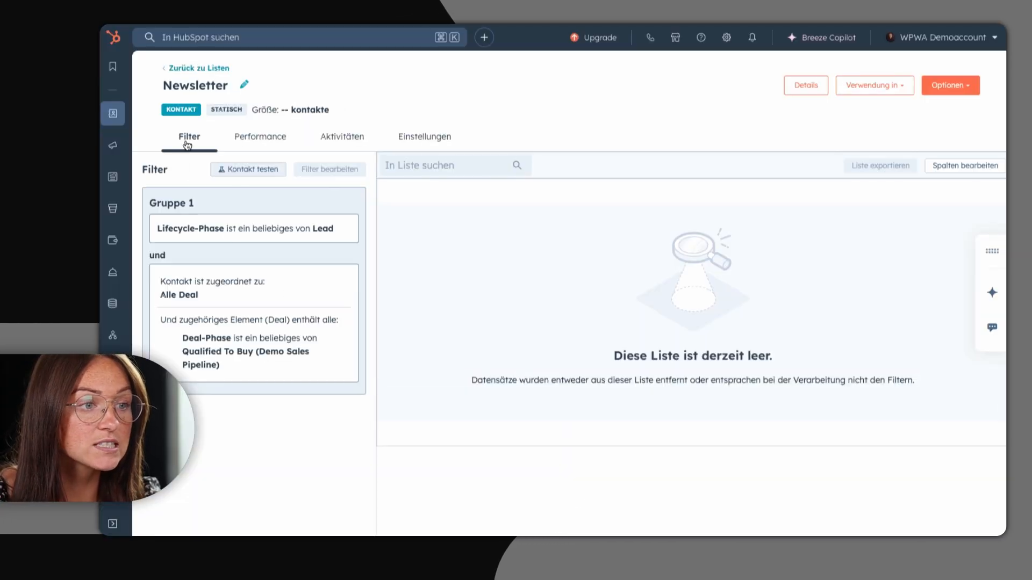
Step: View the saved list's performance report and return to the overview of all lists
click(261, 144)
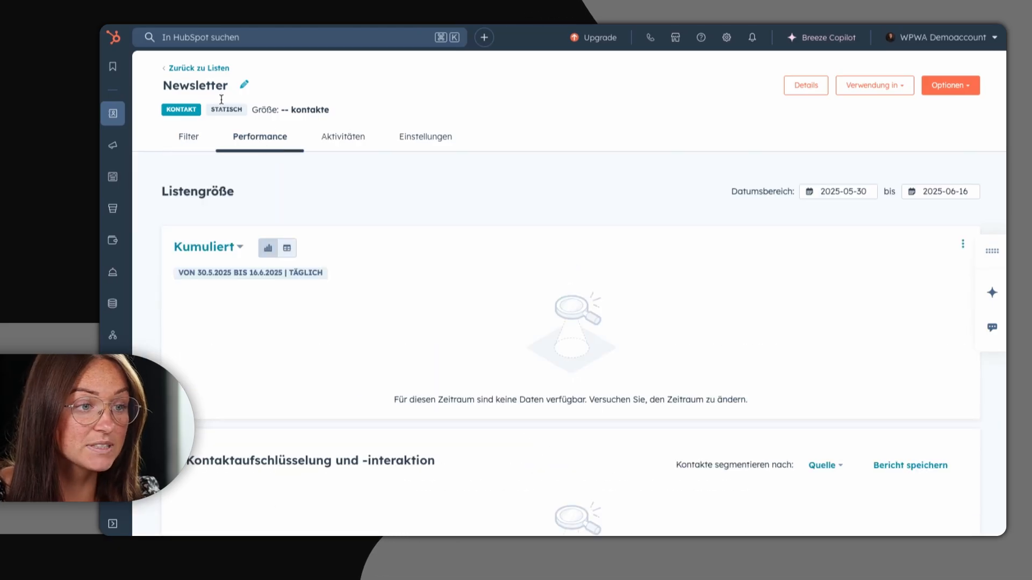
click(197, 70)
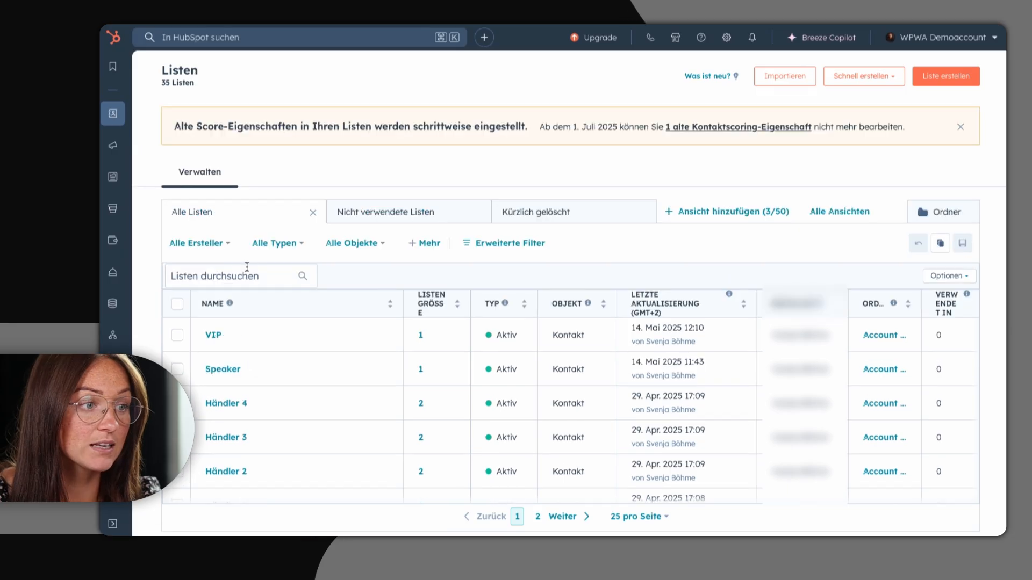
Step: Search the lists for "newsle" and examine the additional actions available for the Newsletter list
click(241, 277)
text(newsle)
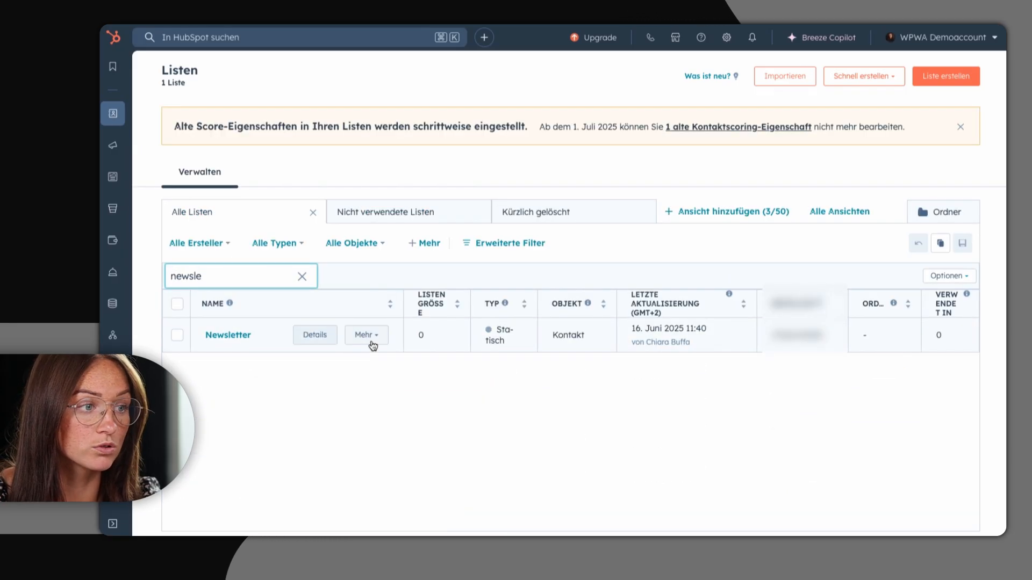
click(375, 342)
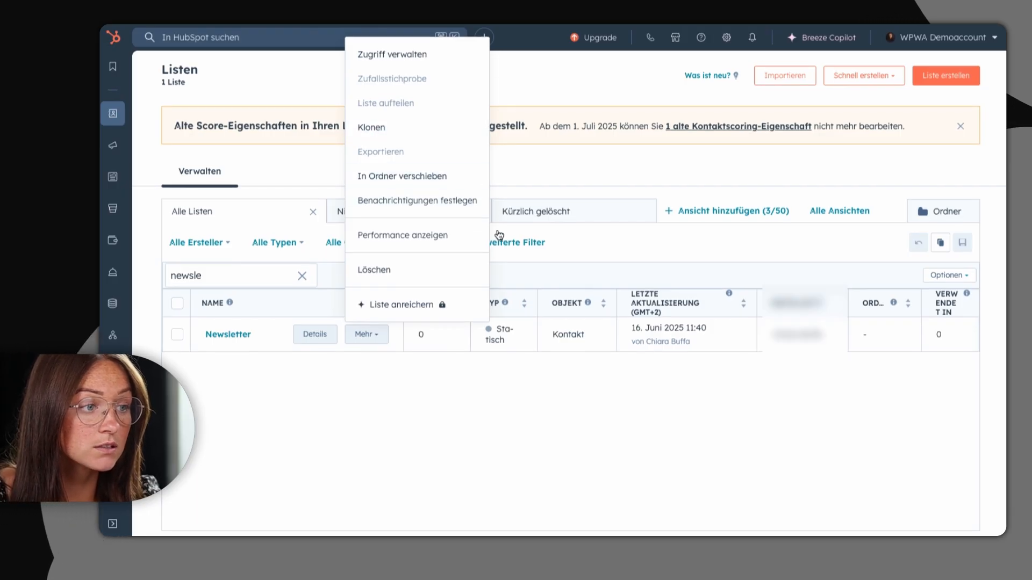
click(572, 250)
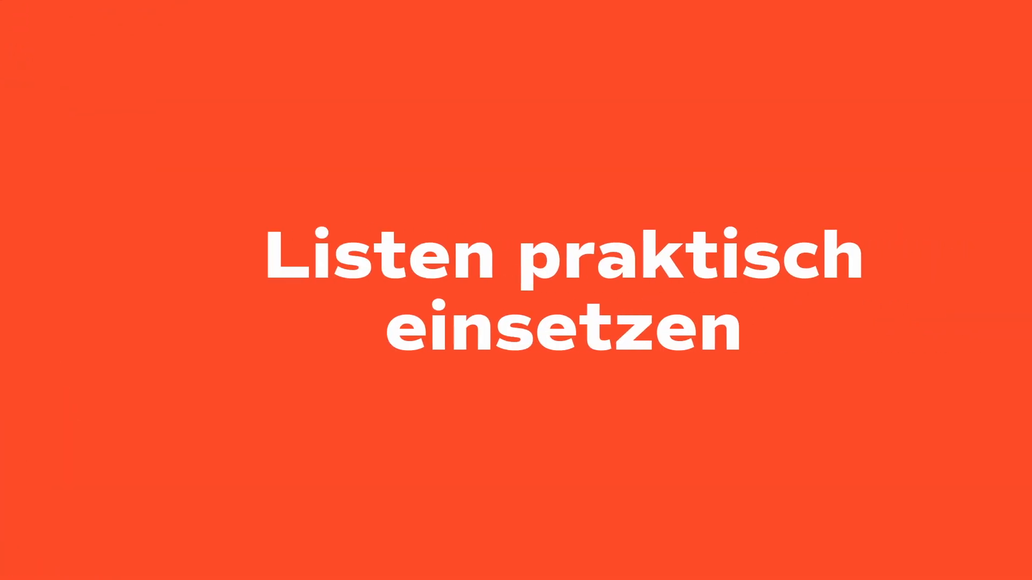